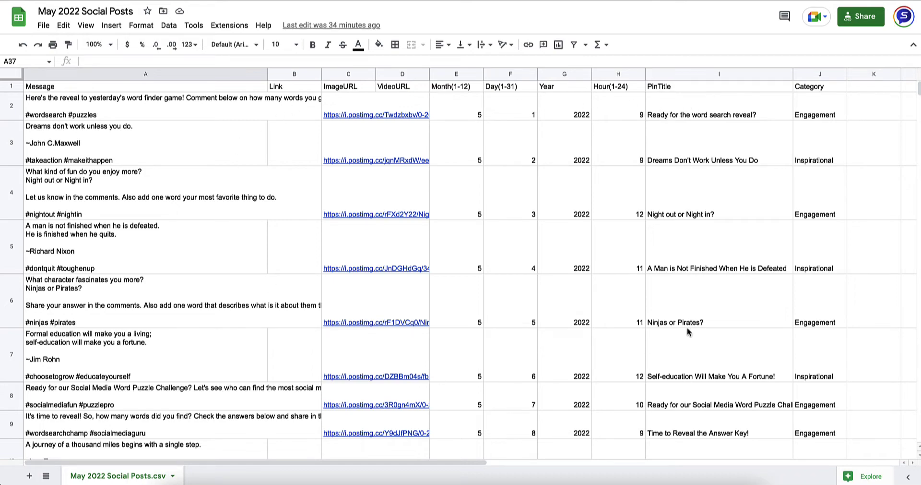
Step: Open the Import tab under Publish to reach the CSV bulk post import page
scroll(688, 331, "down", 20)
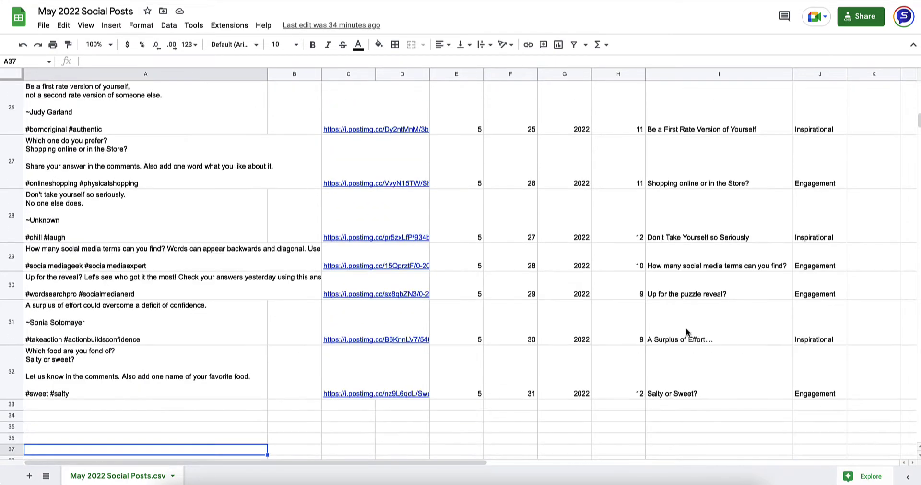
scroll(685, 331, "up", 20)
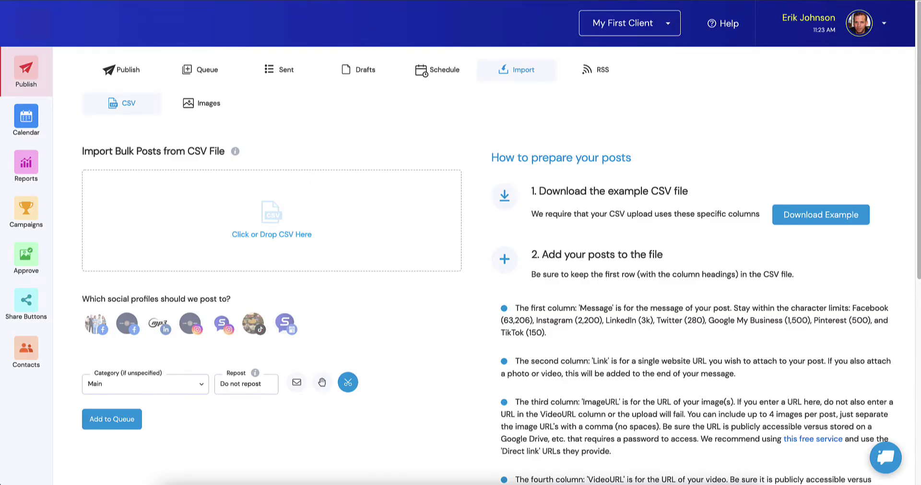
left_click(515, 72)
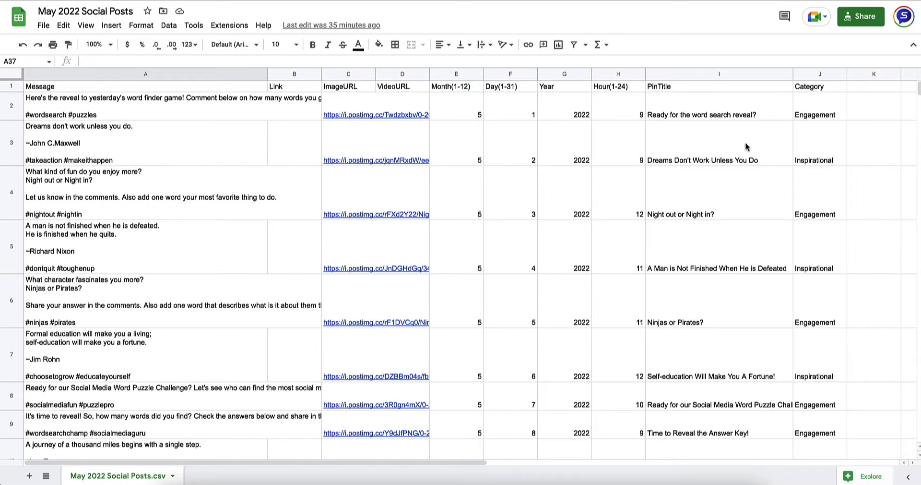
left_click(875, 112)
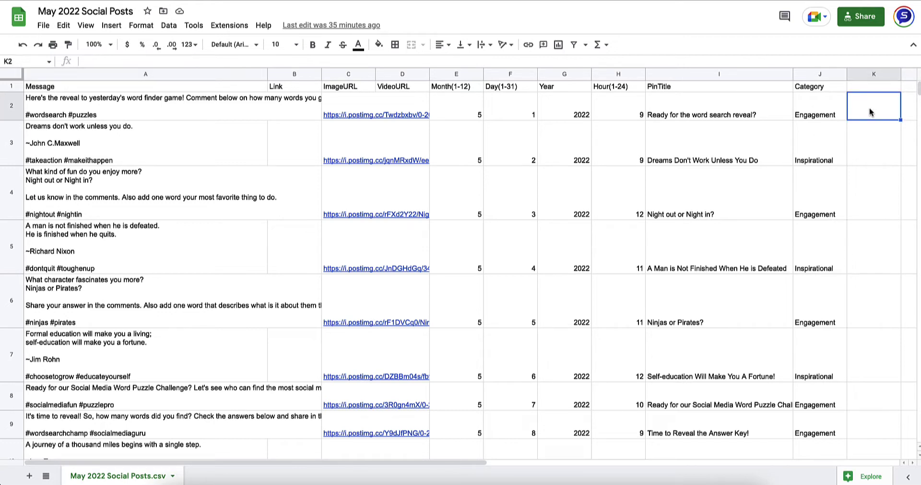
type("5")
key("Return")
key("Up")
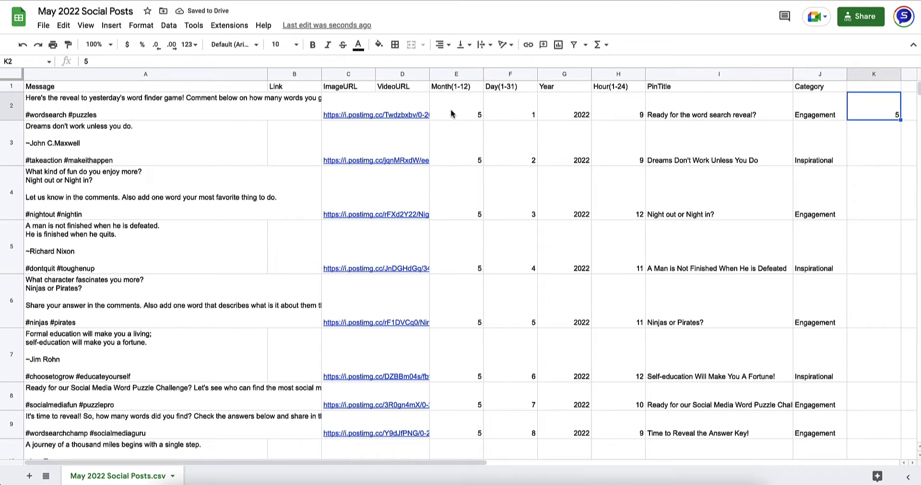
left_click(880, 148)
left_click(882, 116)
left_click_drag(897, 118, 896, 348)
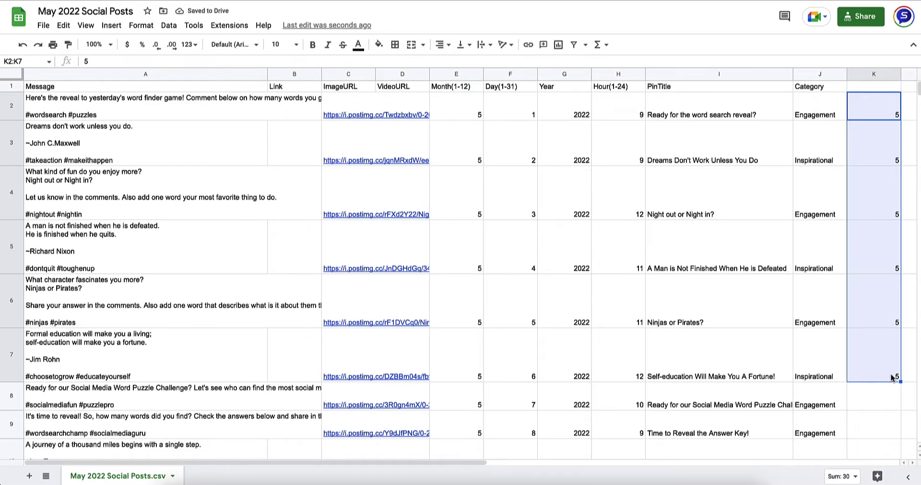
key("Delete")
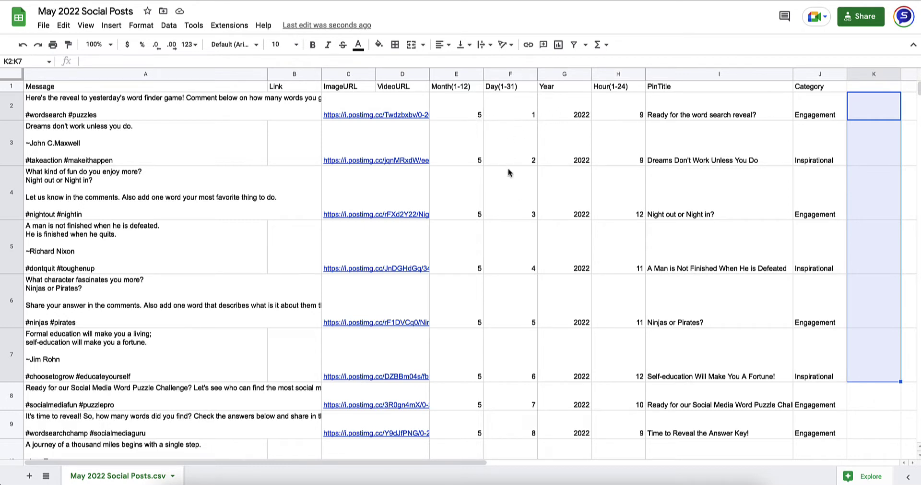
left_click(864, 111)
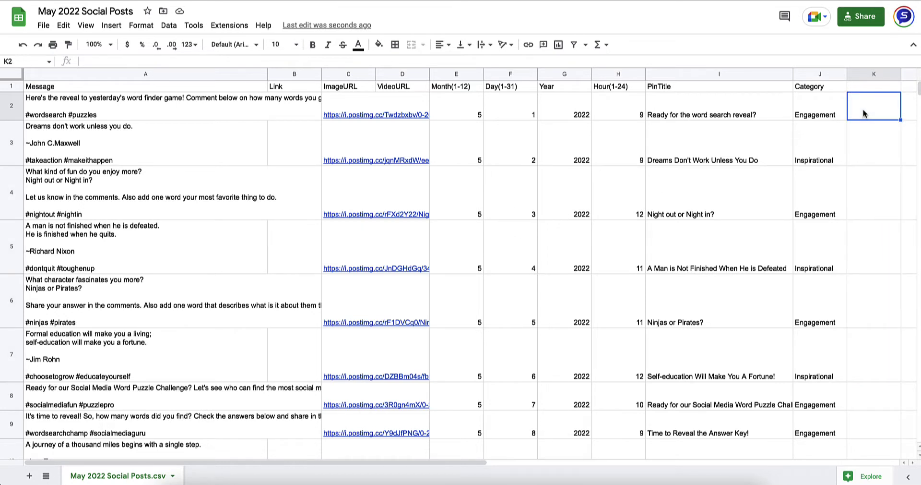
type("1")
key("Return")
type("2")
key("Return")
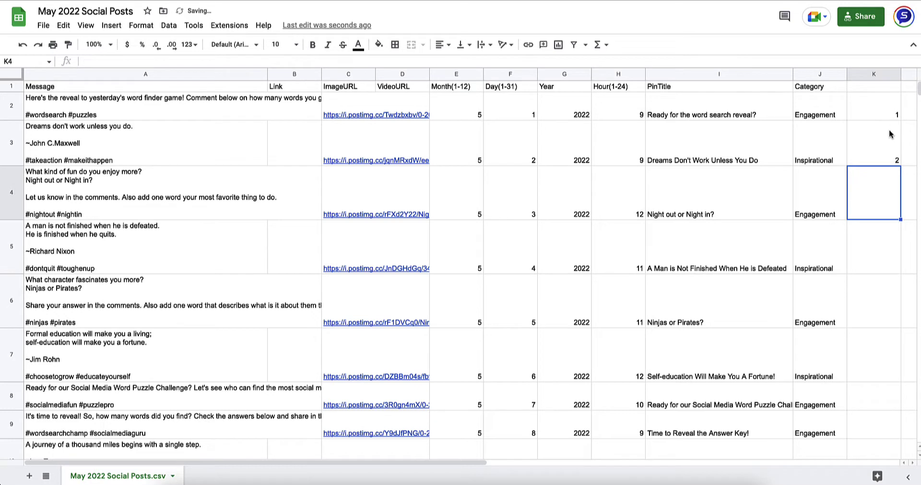
left_click_drag(886, 113, 887, 129)
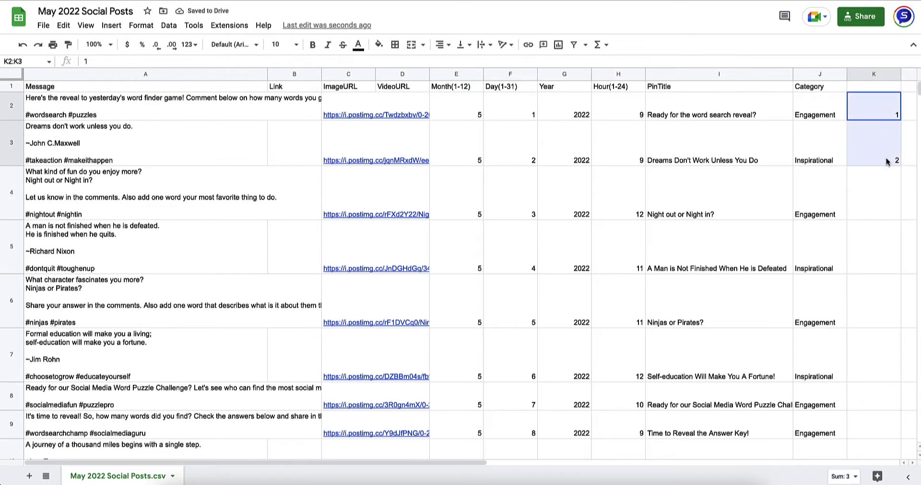
left_click_drag(900, 165, 896, 403)
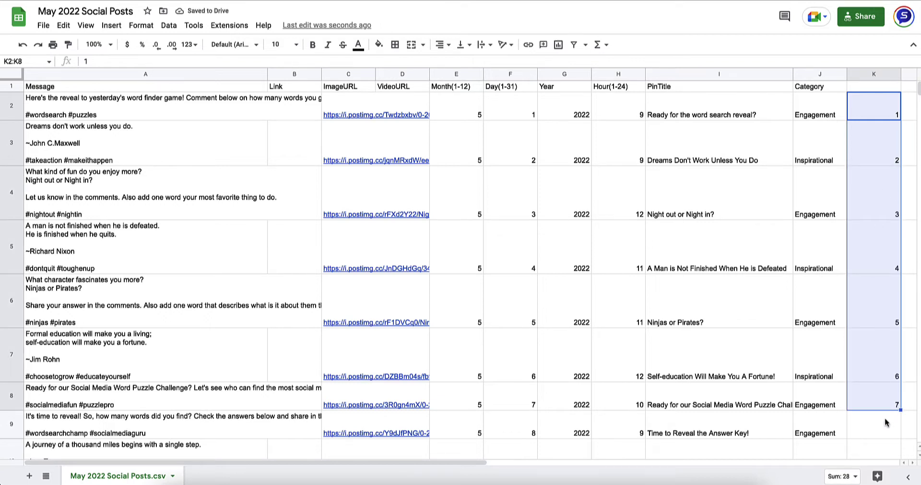
key("Delete")
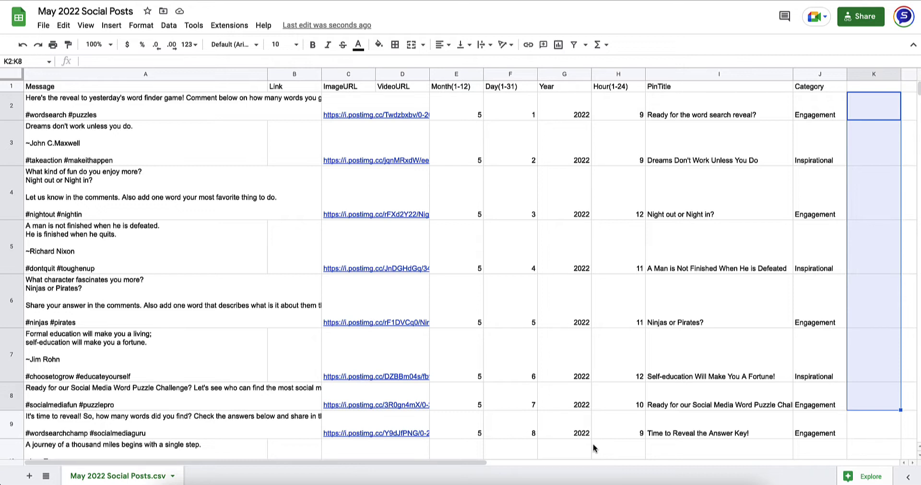
Step: Check the posting hours in H2 and H4, including the third post's 12 o'clock hour
left_click(624, 107)
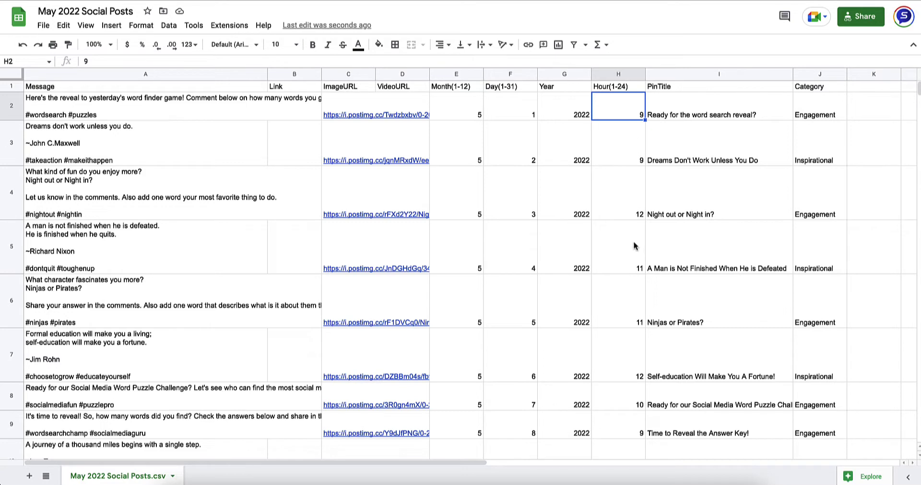
left_click(634, 207)
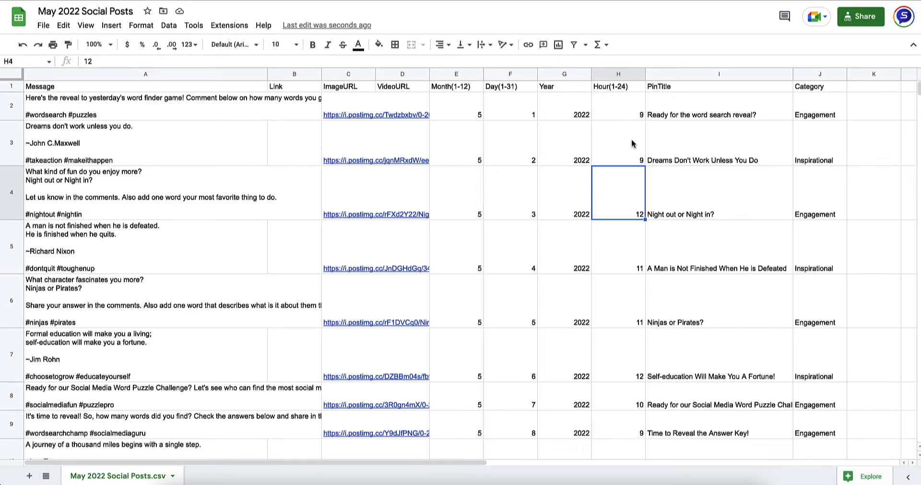
left_click(621, 111)
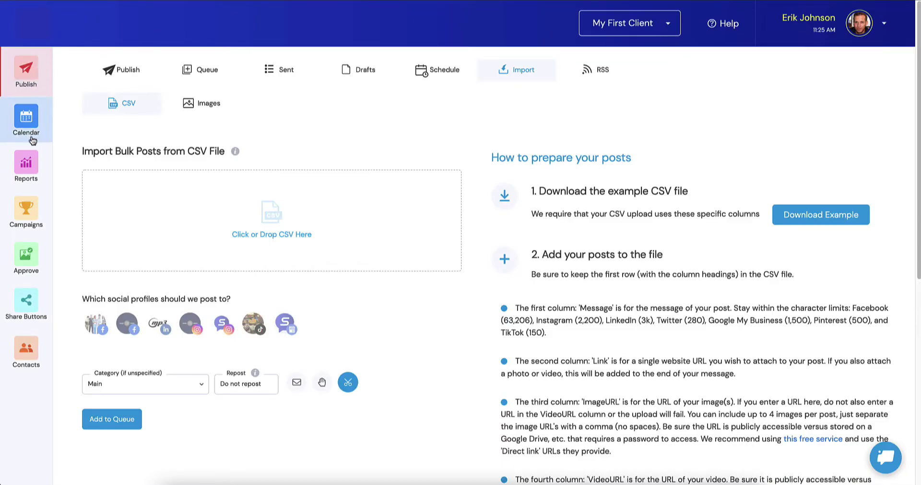
Step: Filter the Reports Optimal Times heatmap to Sunday only after clearing all days
left_click(21, 175)
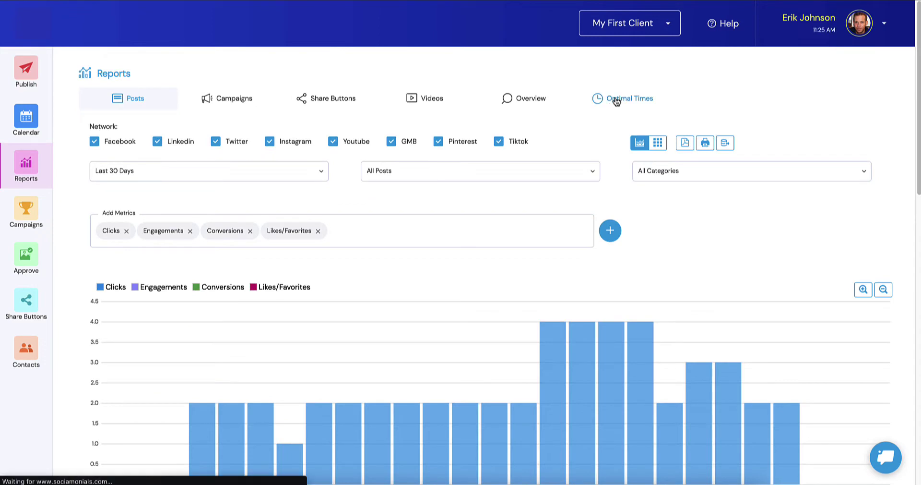
left_click(617, 99)
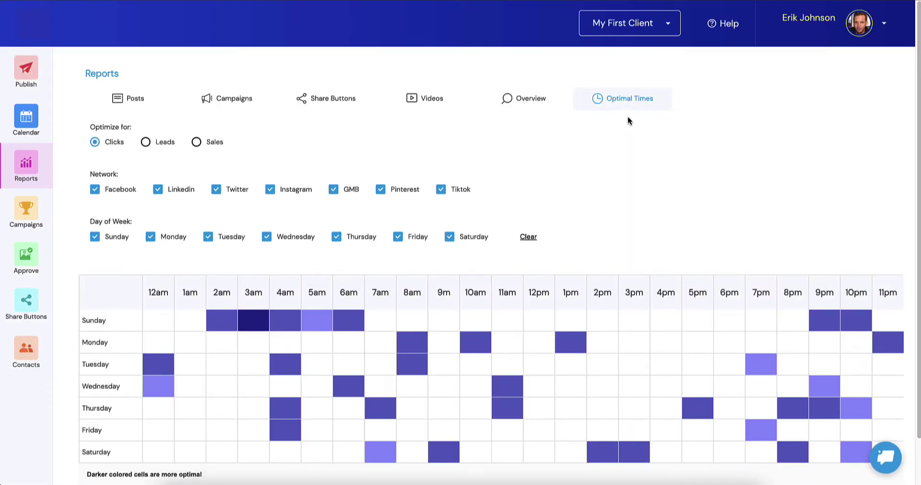
left_click(528, 238)
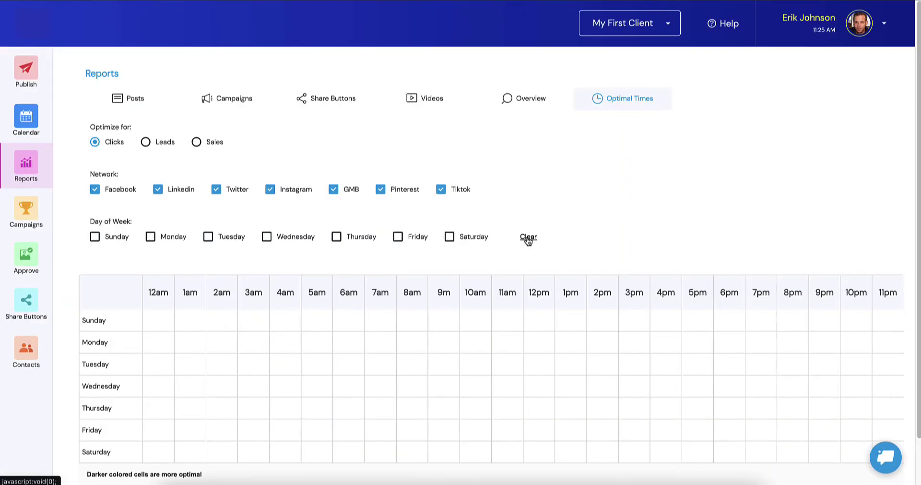
scroll(464, 245, "down", 1)
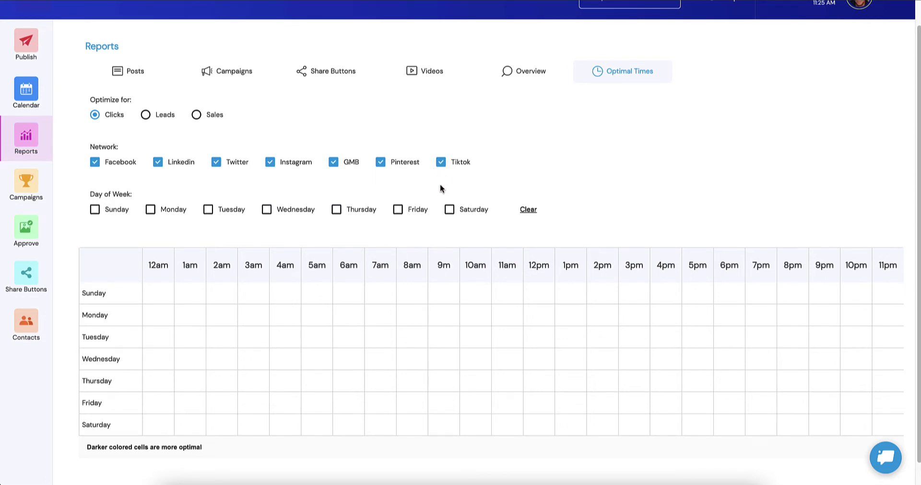
left_click(94, 209)
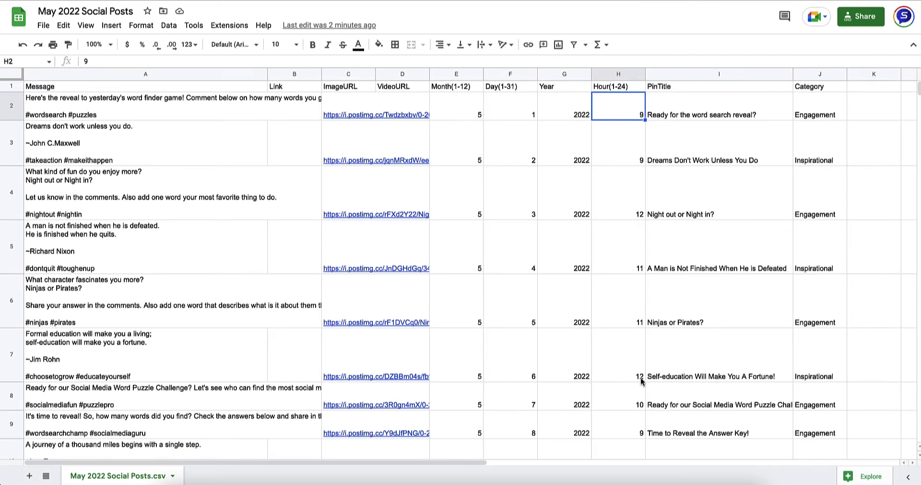
left_click_drag(624, 113, 619, 402)
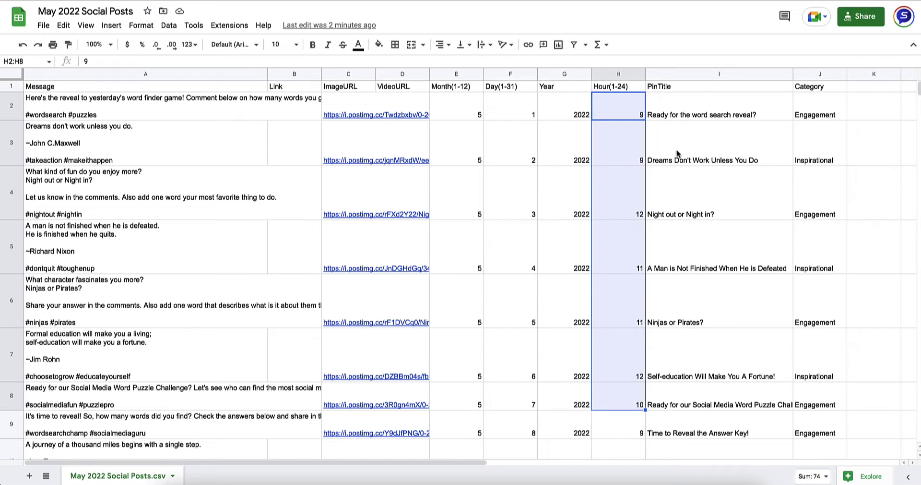
left_click(631, 111)
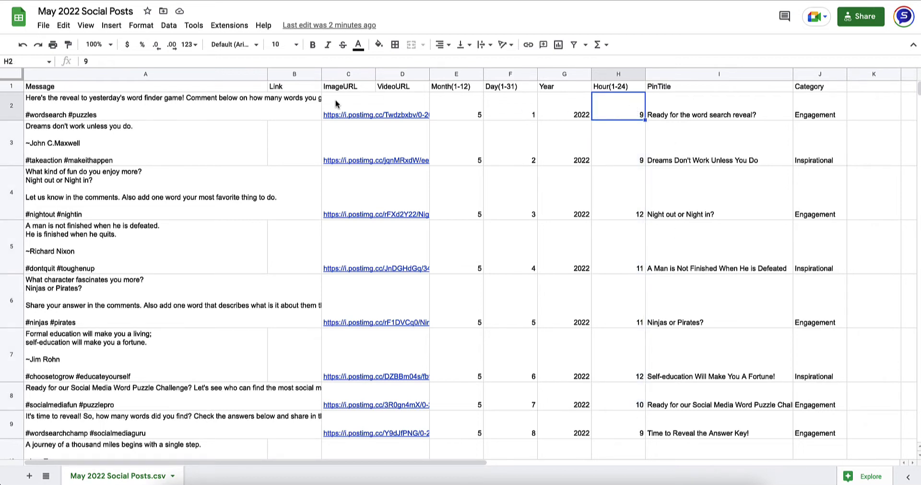
mouse_move(336, 103)
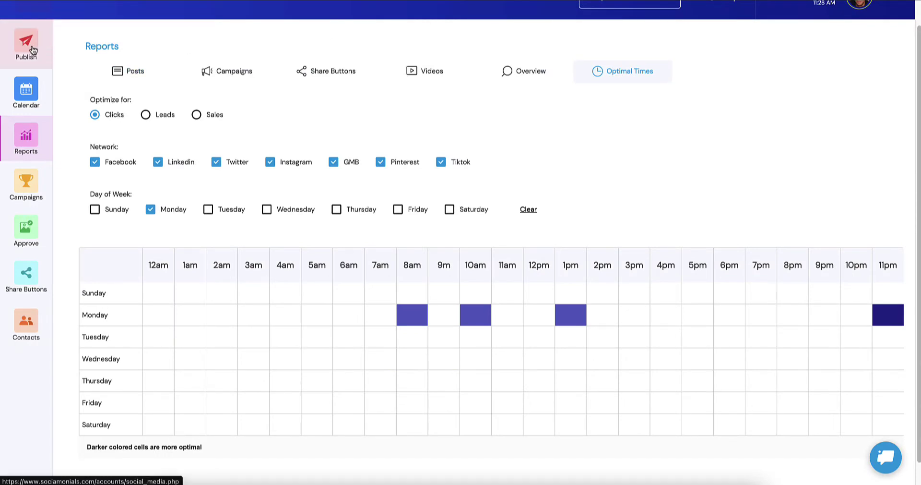
Step: Go to Publish and open its Import tab for CSV bulk posts
left_click(32, 46)
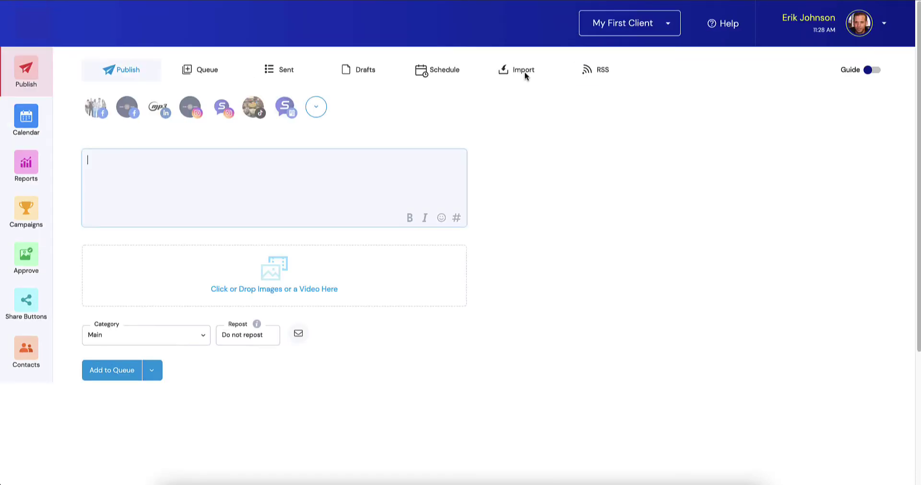
left_click(523, 72)
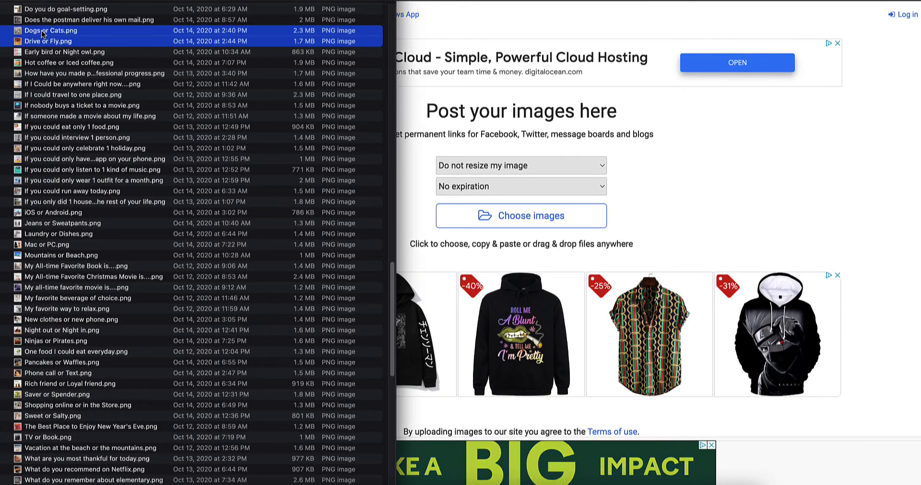
Step: Upload Dogs or Cats.png and Drive or Fly.png to Postimage and select their direct links
left_click_drag(36, 31, 549, 213)
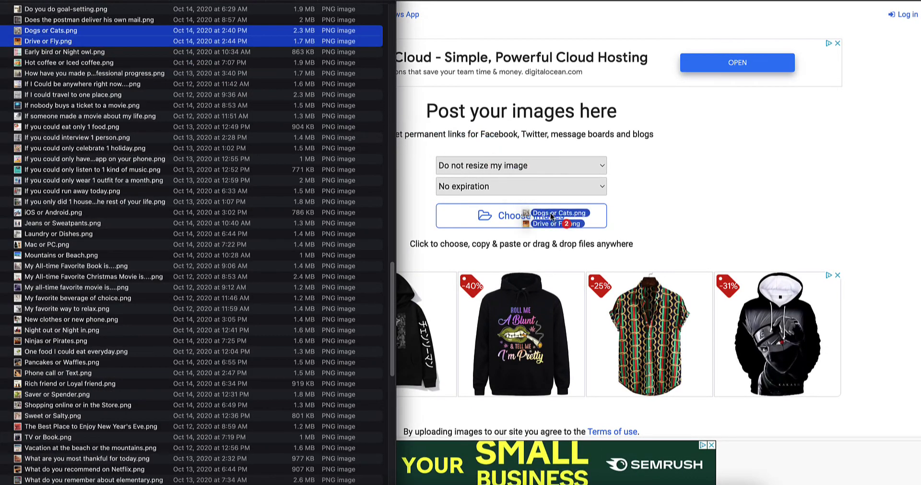
left_click_drag(552, 216, 552, 216)
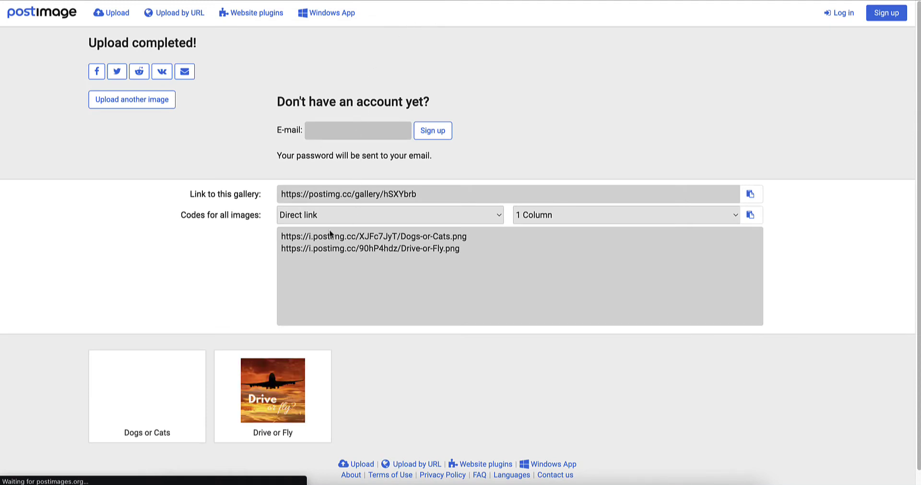
left_click(323, 218)
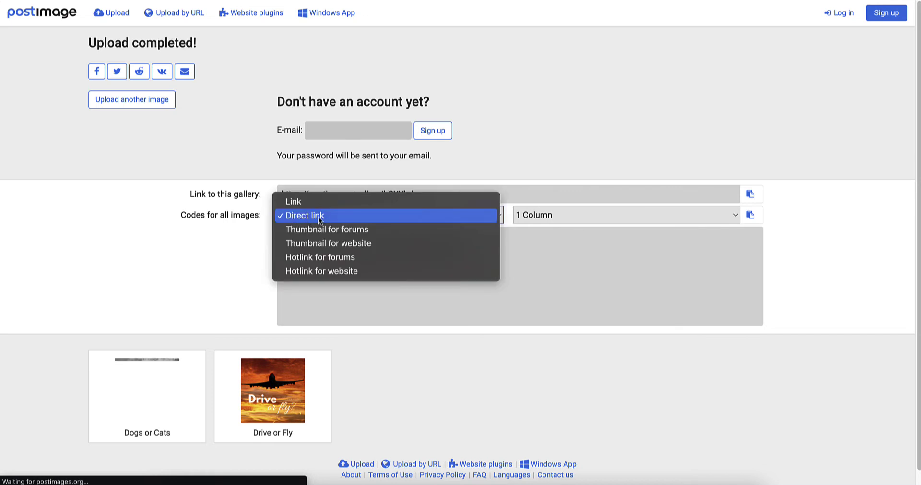
left_click(589, 275)
left_click_drag(460, 249, 280, 233)
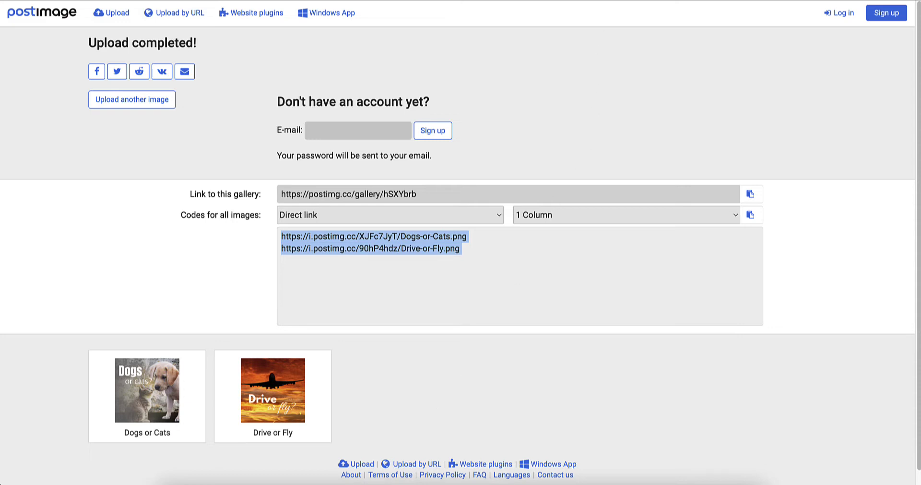
left_click(667, 2)
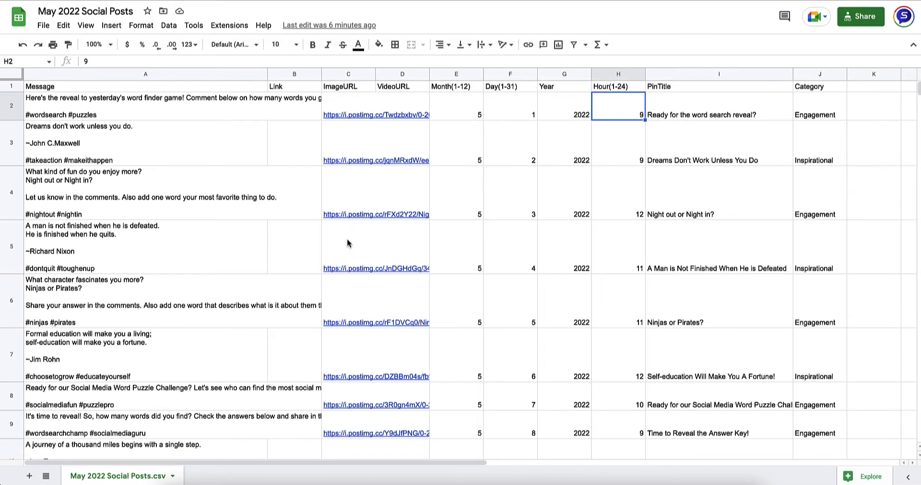
mouse_move(347, 239)
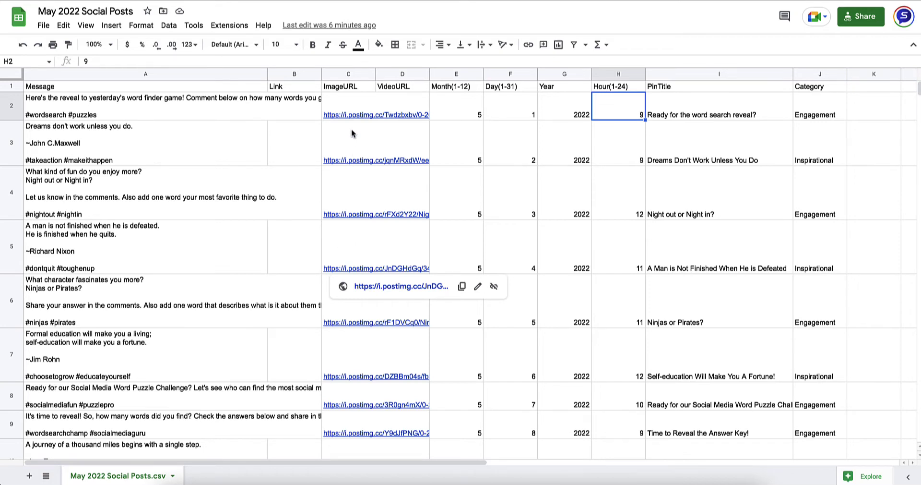
mouse_move(348, 104)
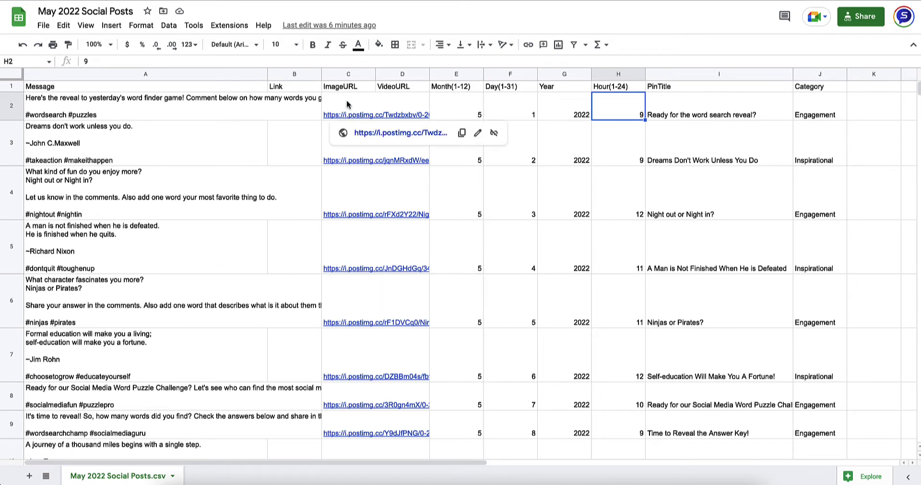
left_click(55, 111)
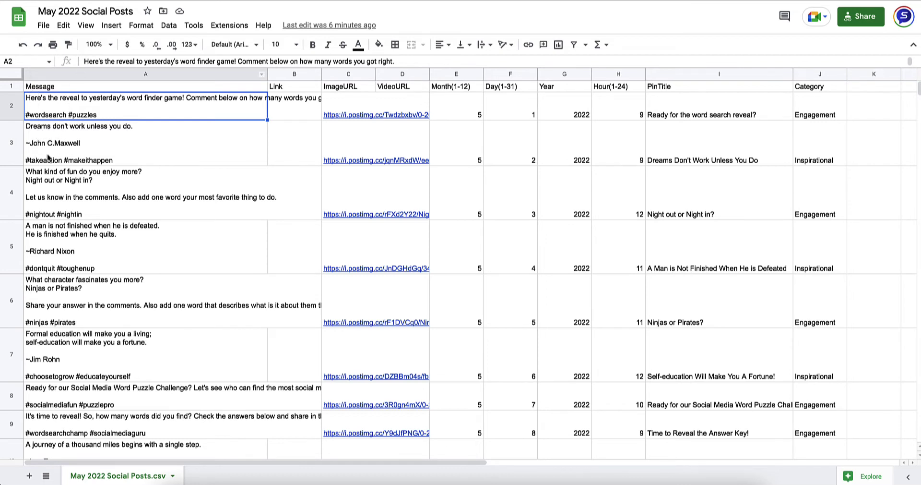
Step: Inspect the full text of the first post's message
left_click(90, 61)
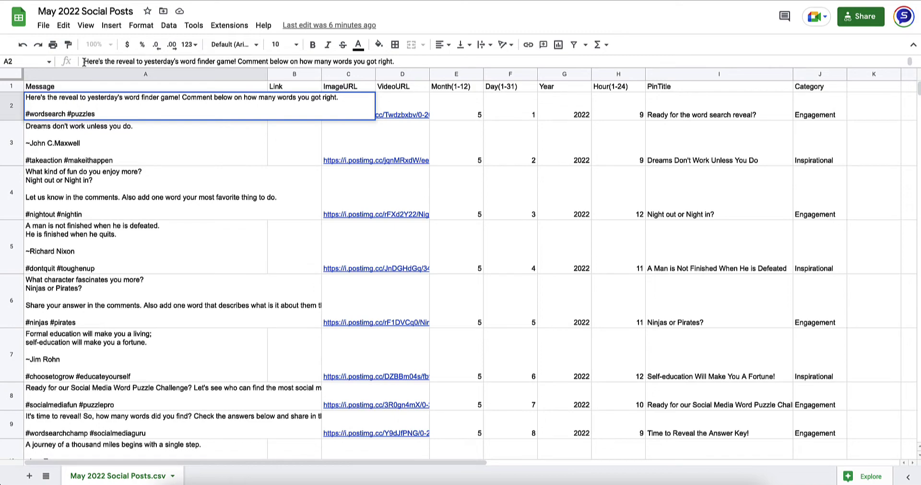
scroll(134, 231, "down", 20)
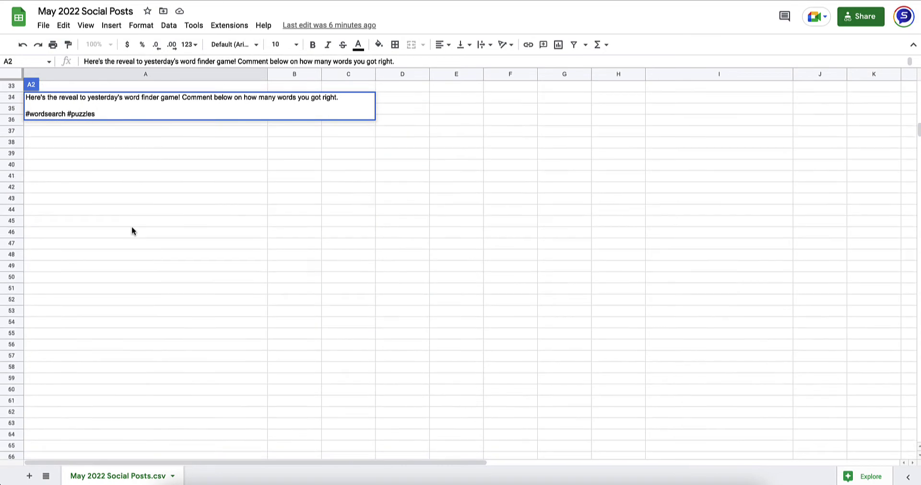
scroll(128, 229, "up", 10)
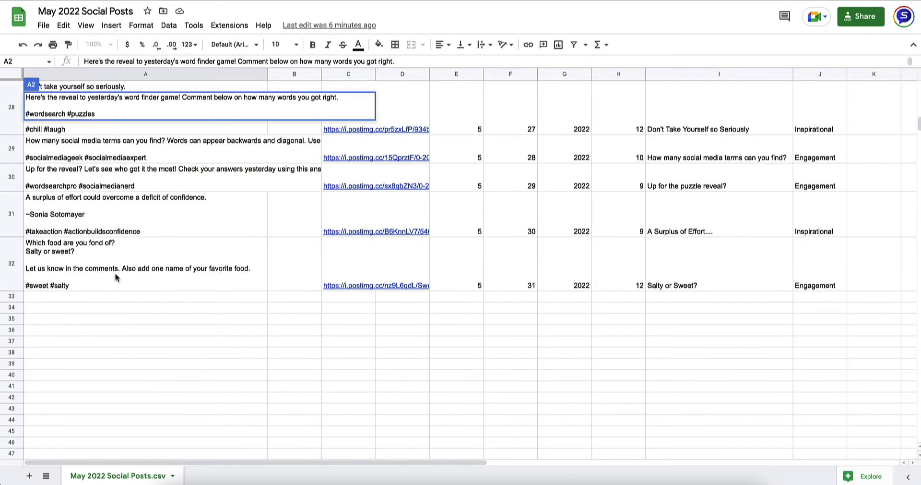
Step: Enter One, Per and Line in A34 on separate lines with blank lines between
left_click(106, 310)
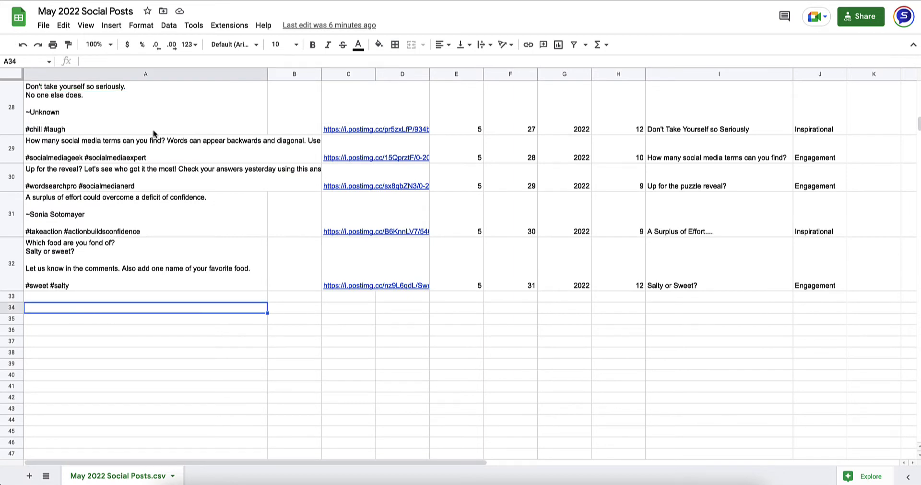
left_click(107, 63)
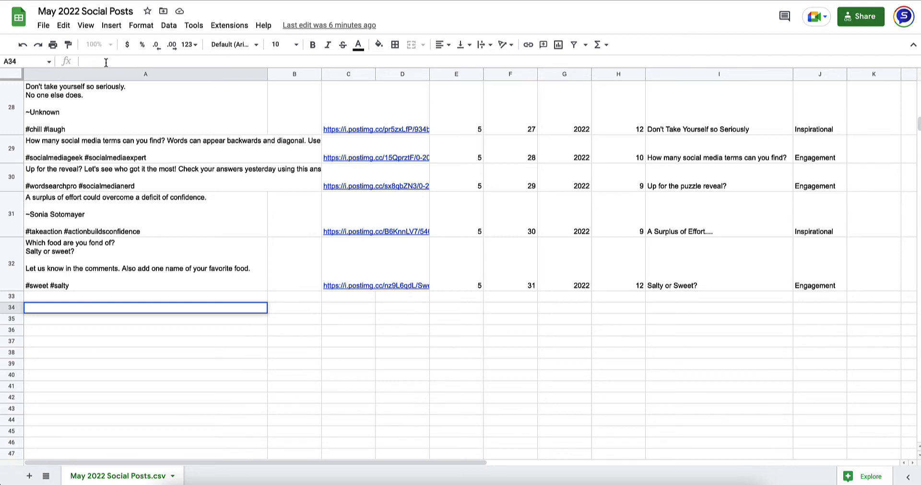
type("One")
key("ctrl+Return")
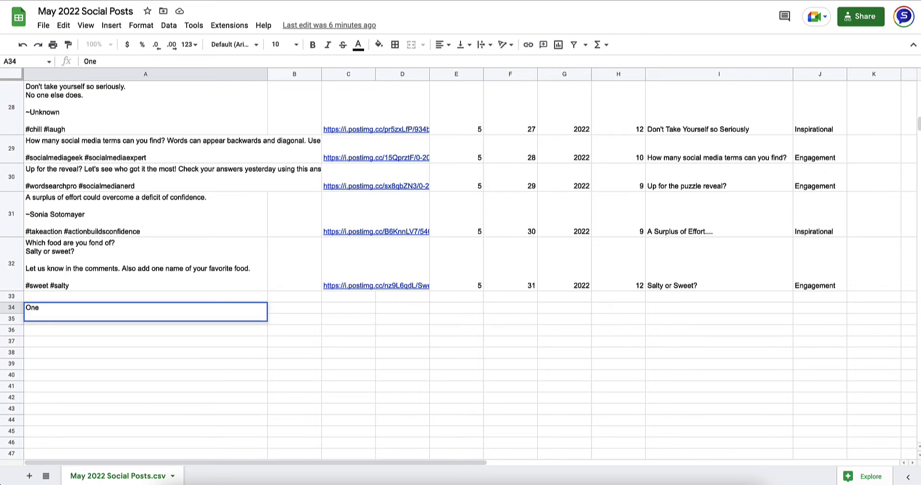
key("ctrl+Return")
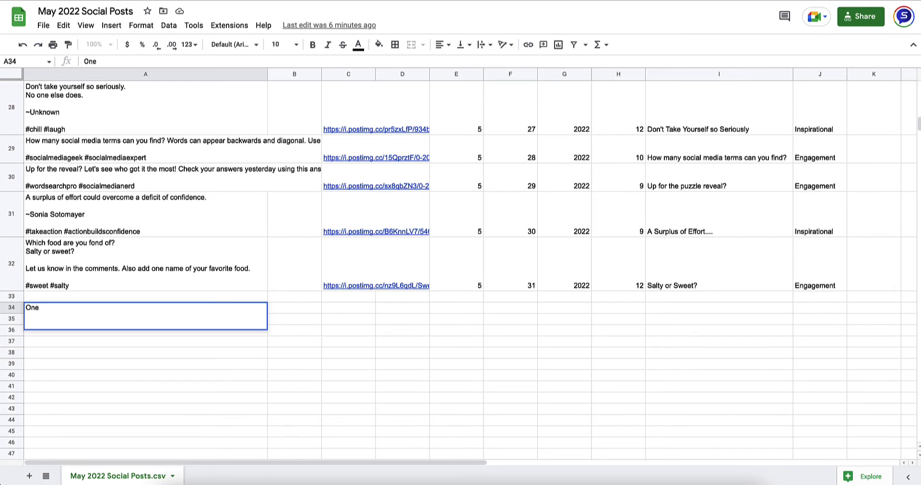
type("Per")
key("ctrl+Return")
key("ctrl+Return")
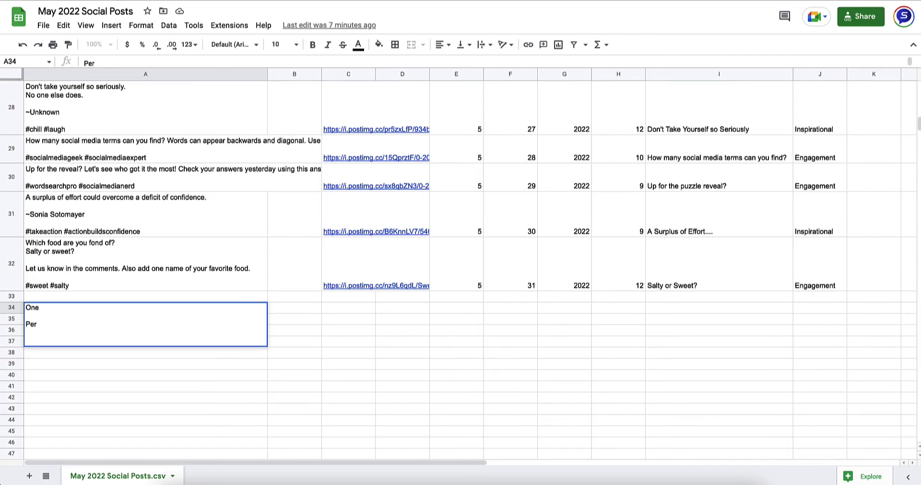
type("Line")
key("Return")
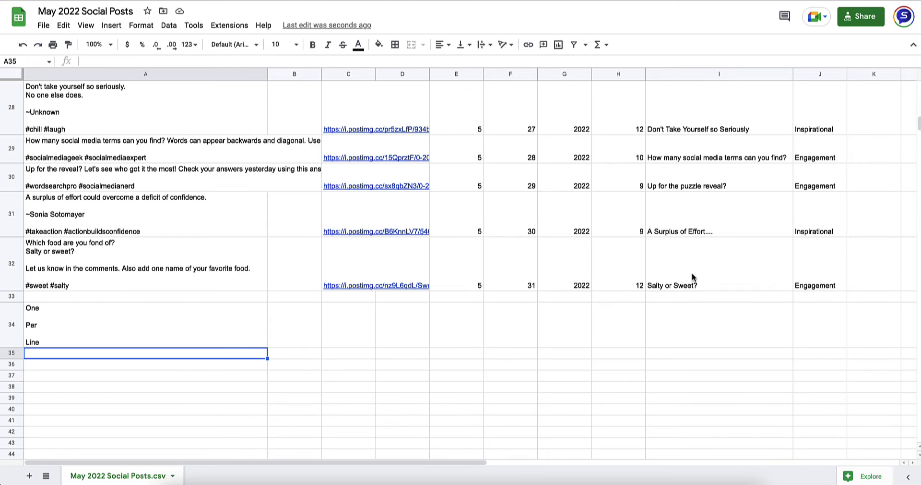
Step: Delete the demo text from A34 and view the first post's PinTitle in I2
scroll(693, 278, "up", 5)
scroll(129, 402, "down", 5)
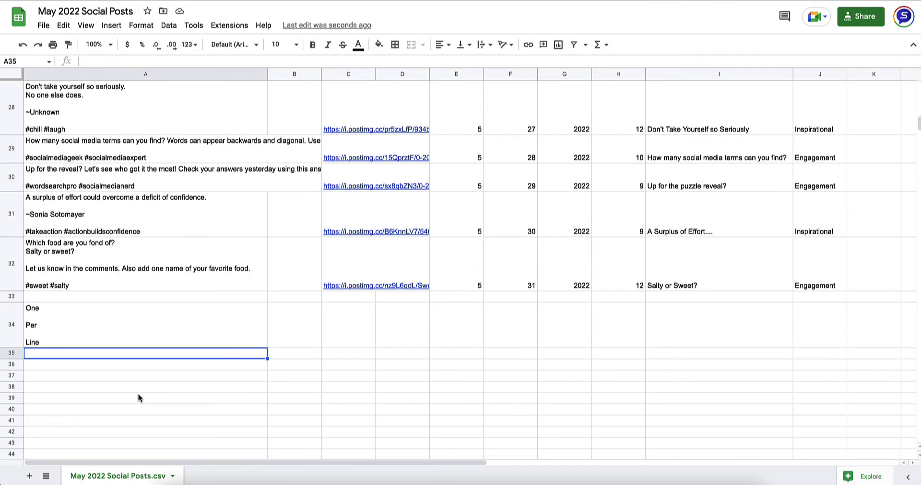
left_click(120, 333)
key("Delete")
scroll(184, 302, "up", 15)
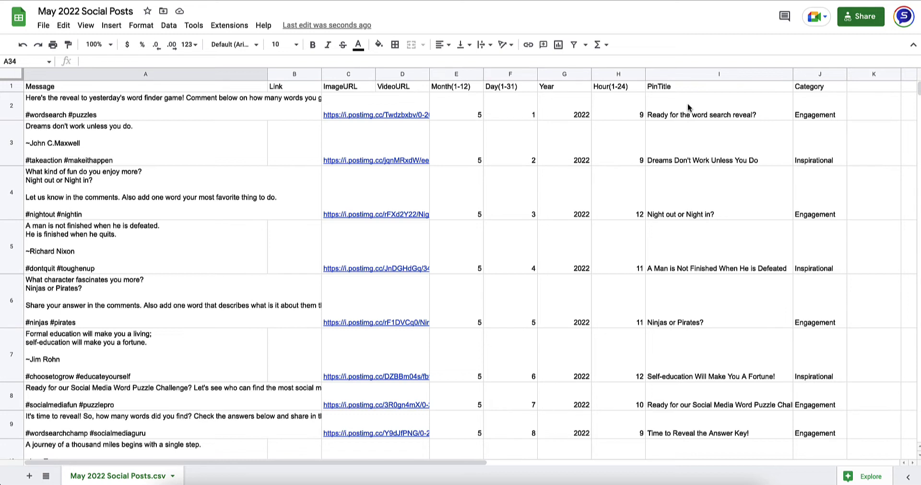
left_click(693, 102)
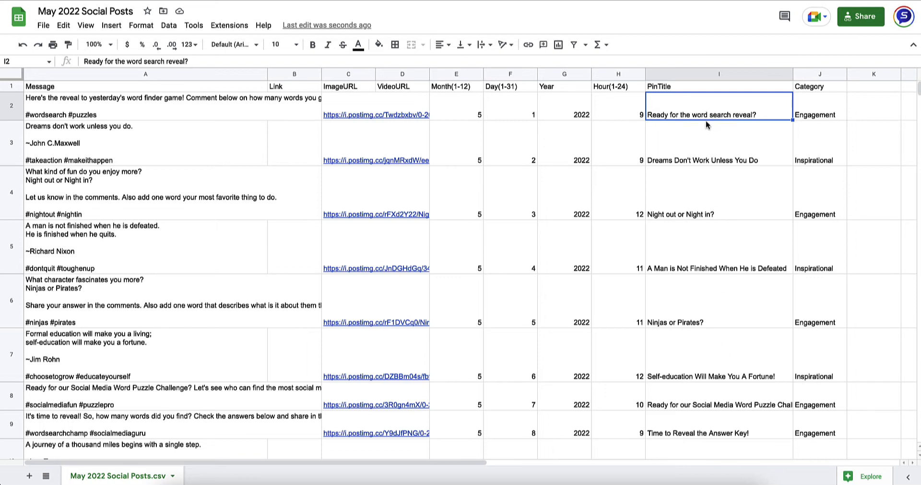
left_click(820, 112)
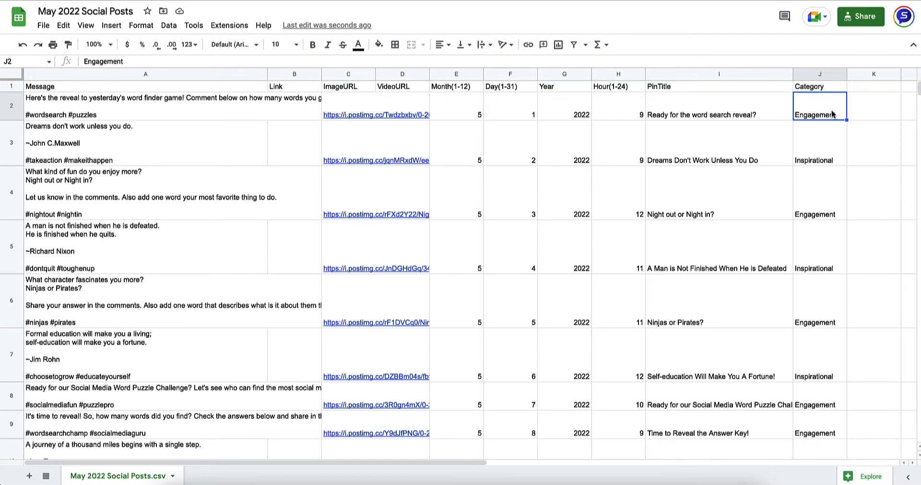
left_click(822, 150)
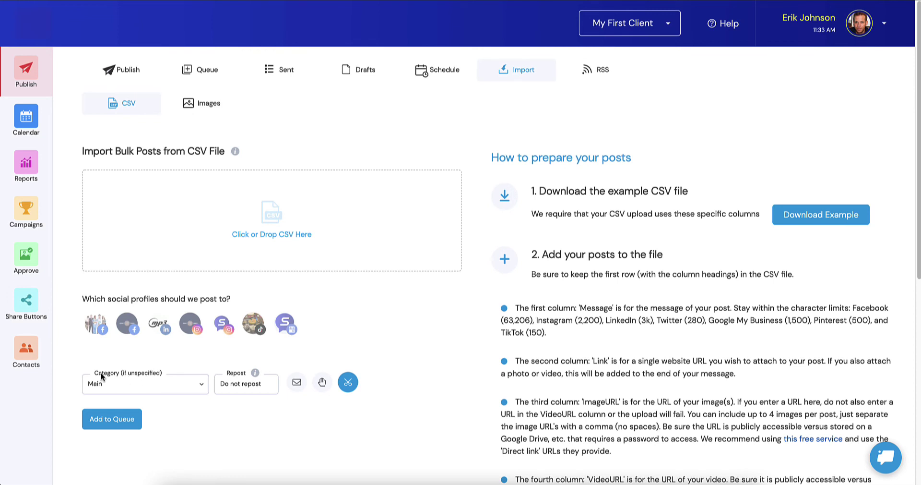
Step: Pick Engagement in the import's Category dropdown, then go back to the sheet
left_click(109, 388)
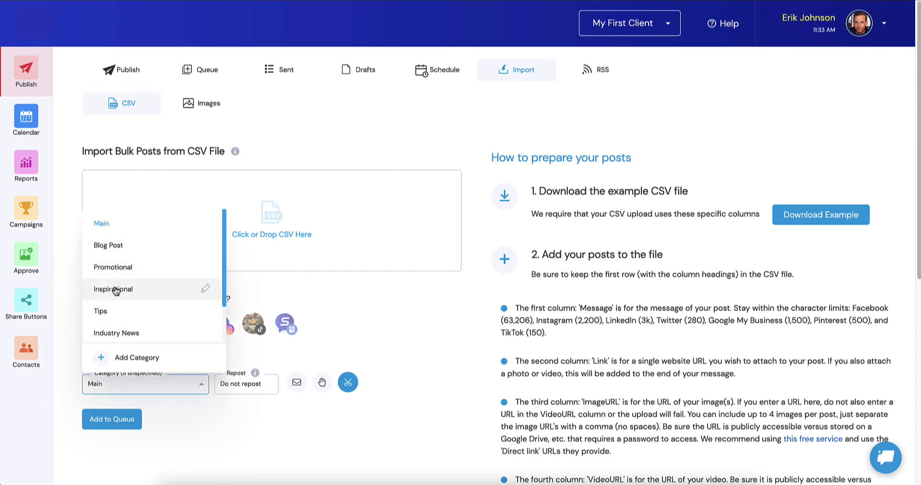
scroll(114, 289, "down", 1)
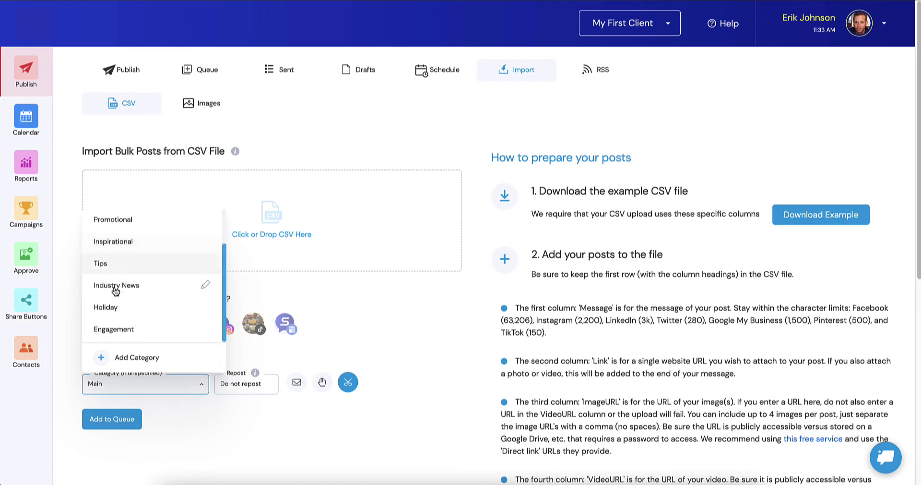
left_click(118, 335)
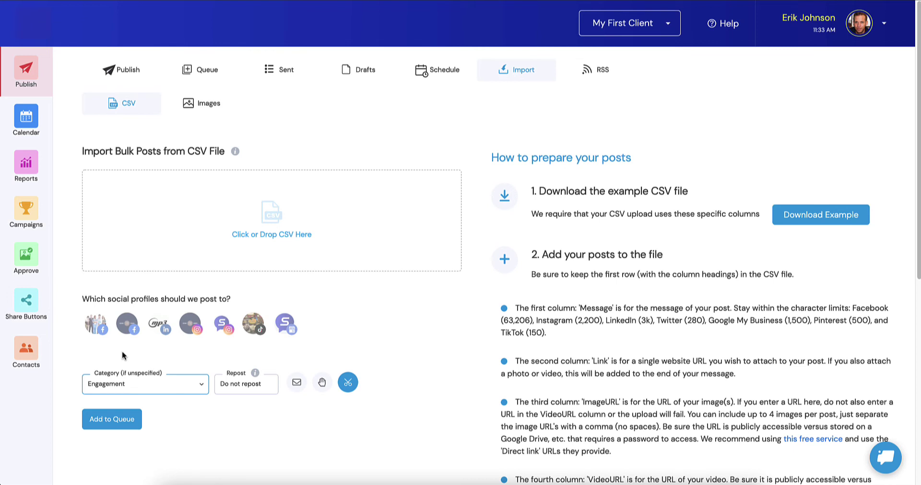
left_click(603, 0)
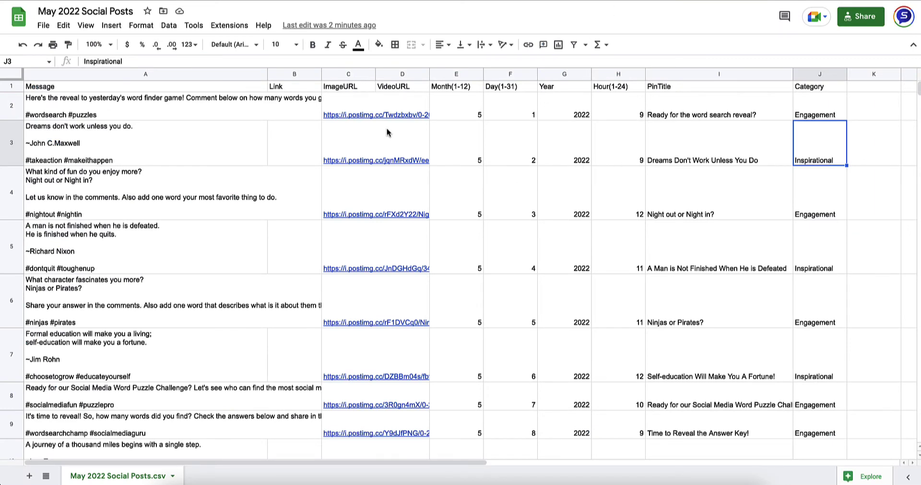
Step: Export the sheet via File > Download > Comma Separated Values (.csv)
left_click(42, 27)
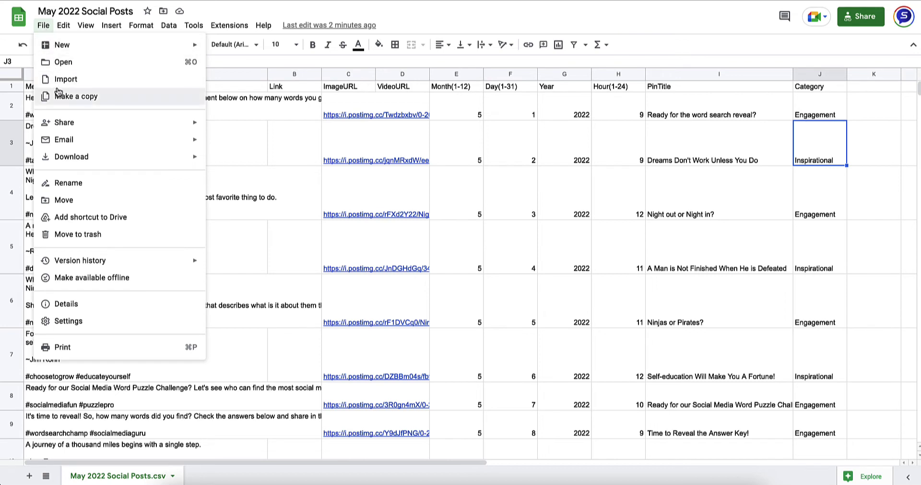
mouse_move(69, 156)
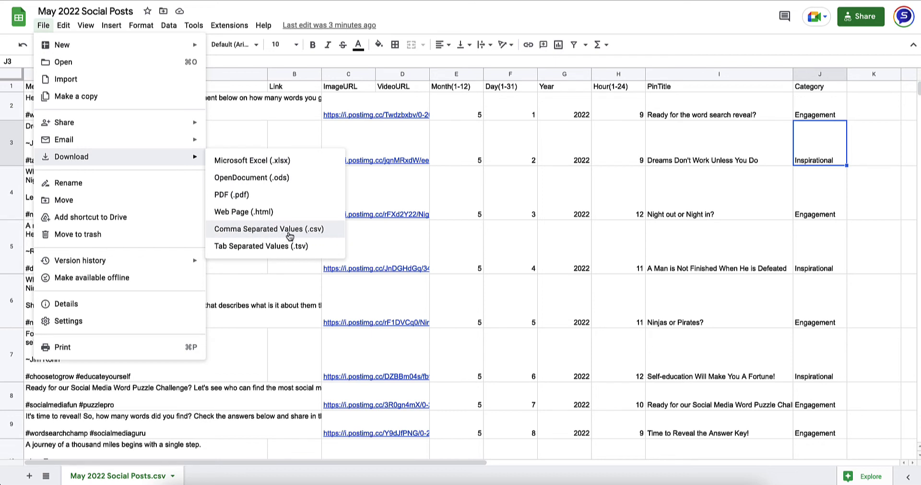
left_click(264, 232)
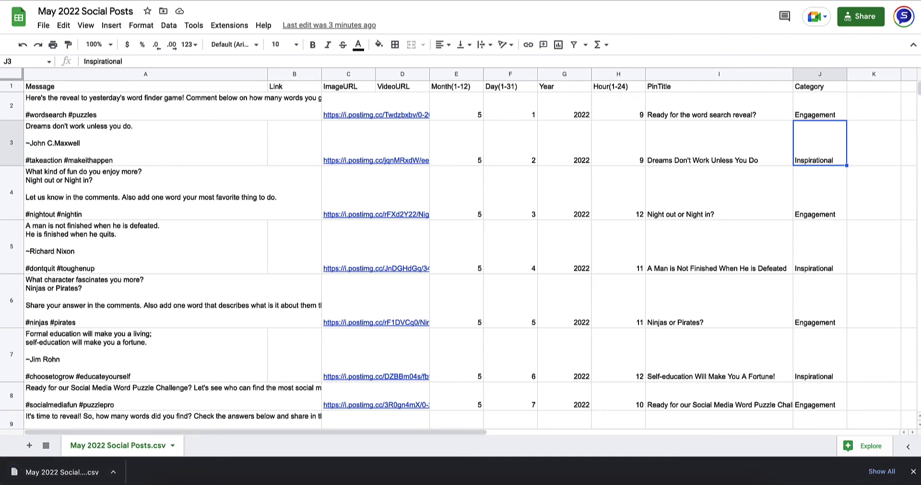
key("ctrl+shift+Tab")
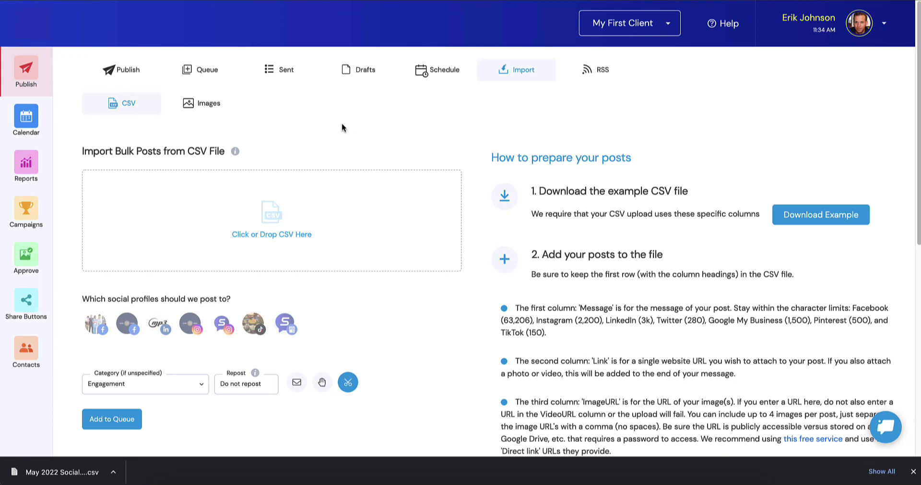
Step: Reload the Import page, select the first Facebook profile and drop in the May 2022 CSV
left_click(487, 147)
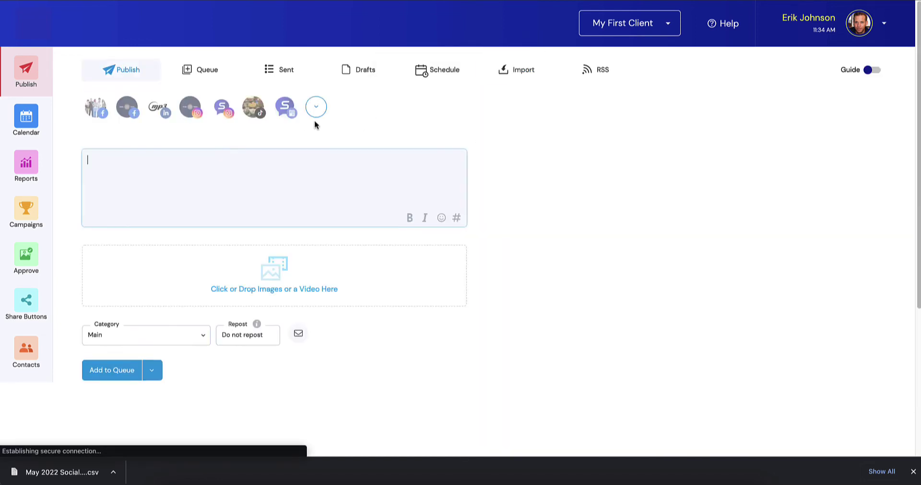
left_click(513, 71)
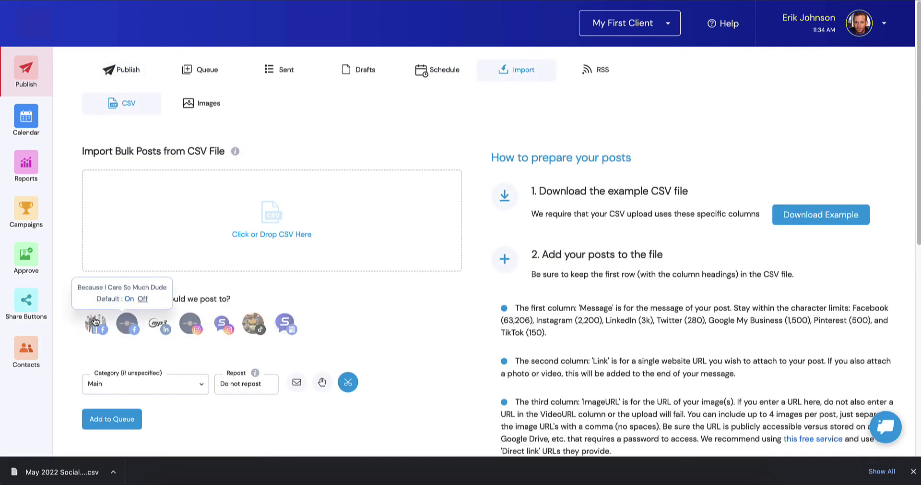
left_click(95, 325)
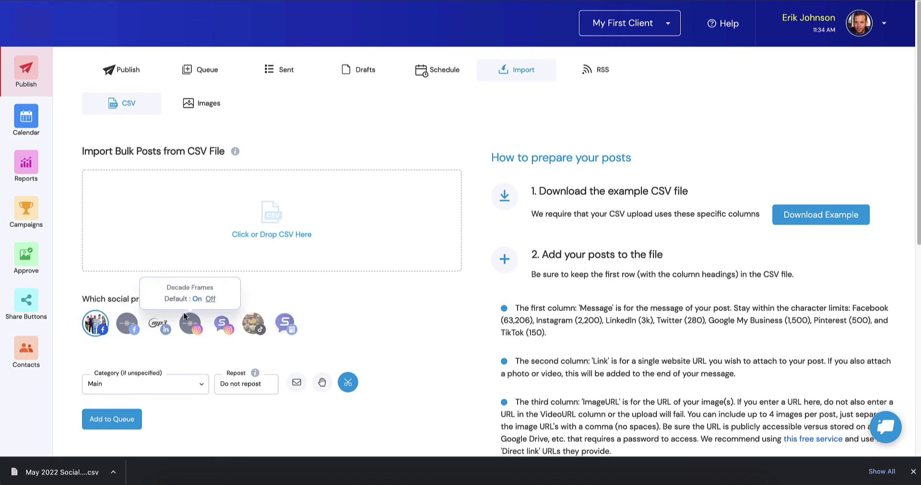
left_click_drag(62, 472, 271, 225)
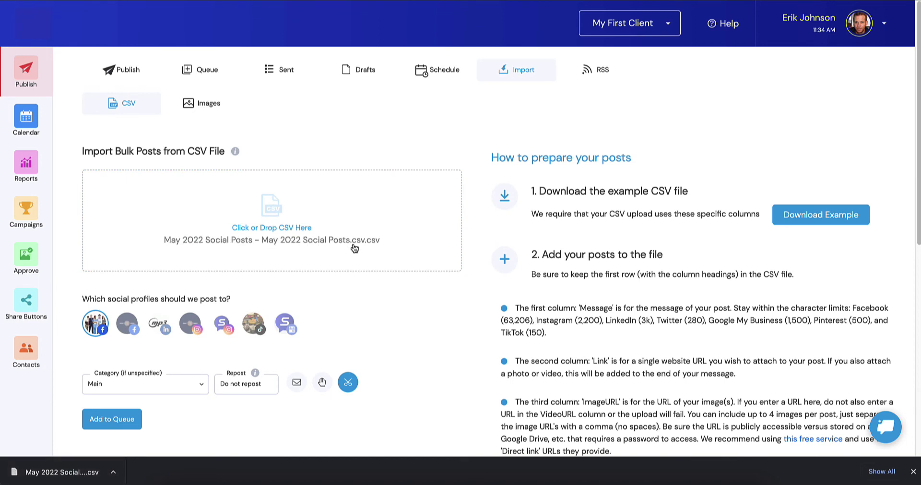
Step: Set the import's default category to Engagement
scroll(355, 250, "down", 1)
left_click(140, 374)
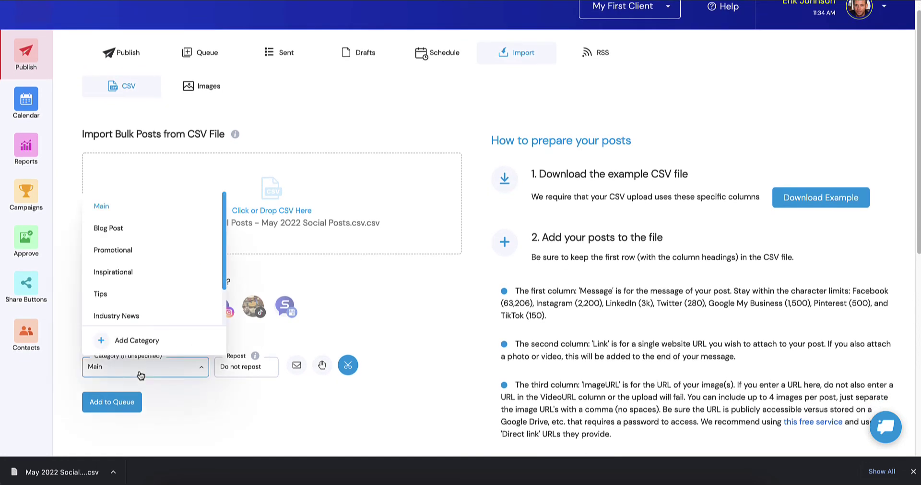
scroll(129, 267, "down", 2)
left_click(119, 310)
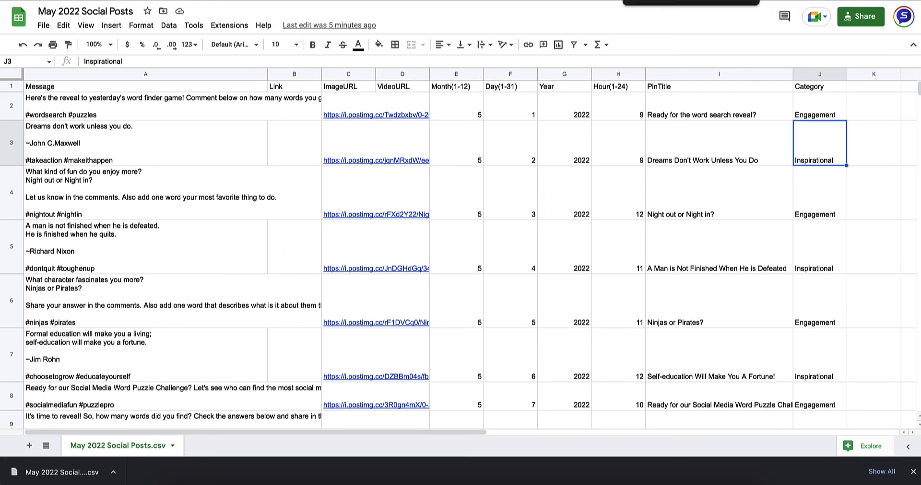
Step: Back on the Socialmonials import page, review the CSV column requirements and add the May 2022 posts to the queue
key("ctrl+Tab")
key("ctrl+Tab")
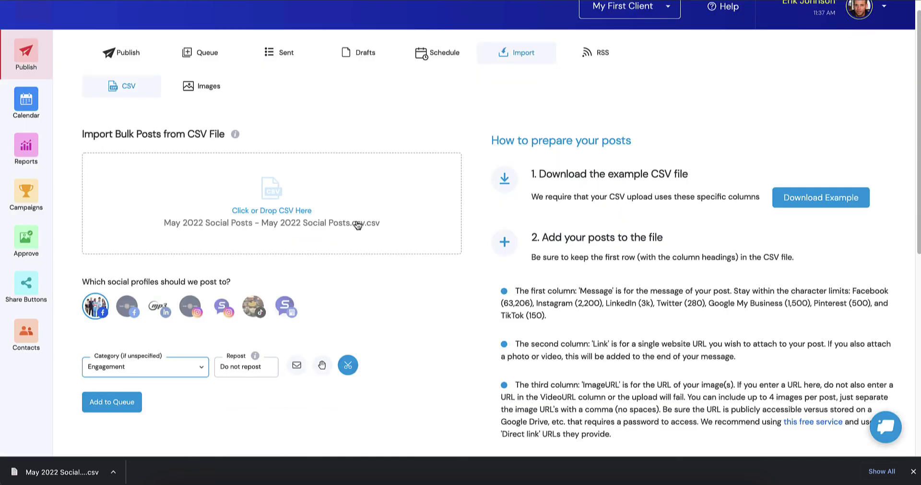
scroll(598, 281, "down", 3)
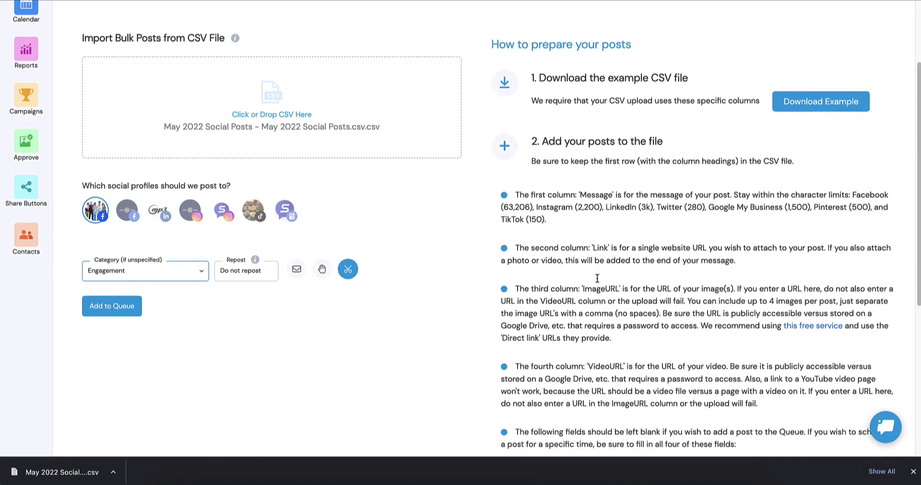
scroll(598, 281, "down", 5)
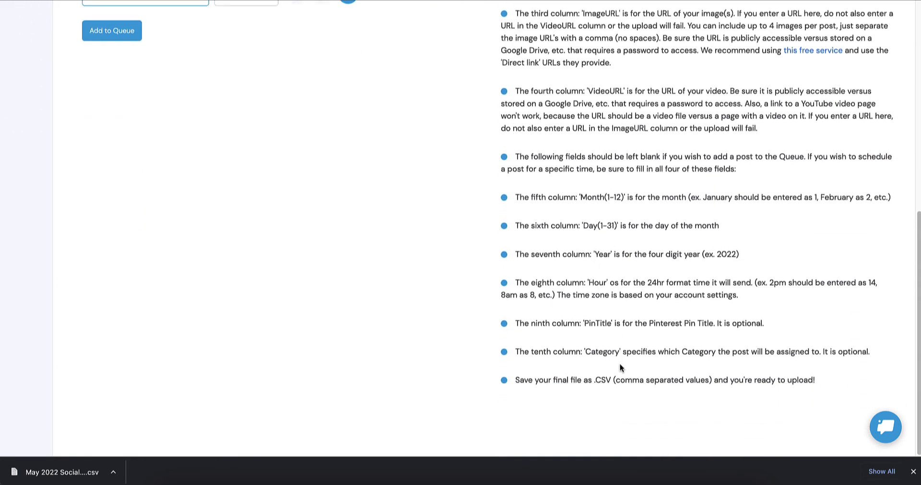
scroll(649, 165, "up", 5)
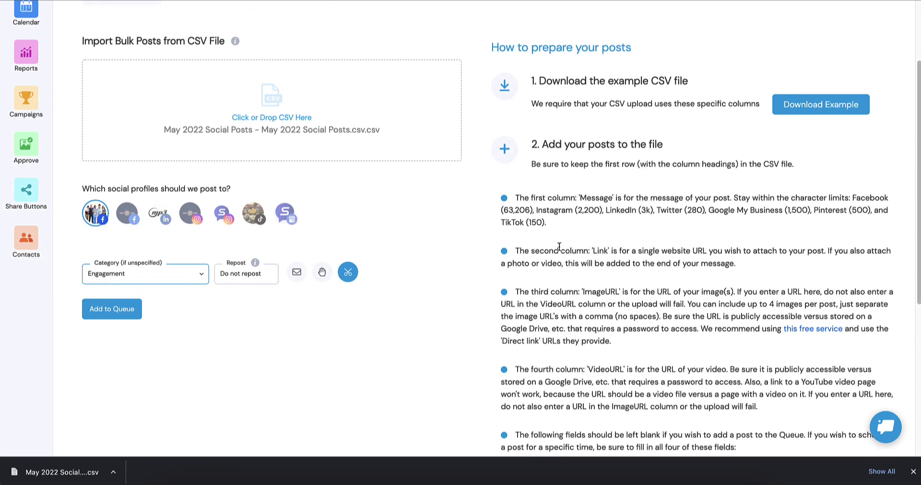
left_click(108, 309)
Step: Edit the 07/01/22 queued post so it ends 'on time.' instead of 'on time!', keeping its category unchanged
scroll(361, 287, "up", 2)
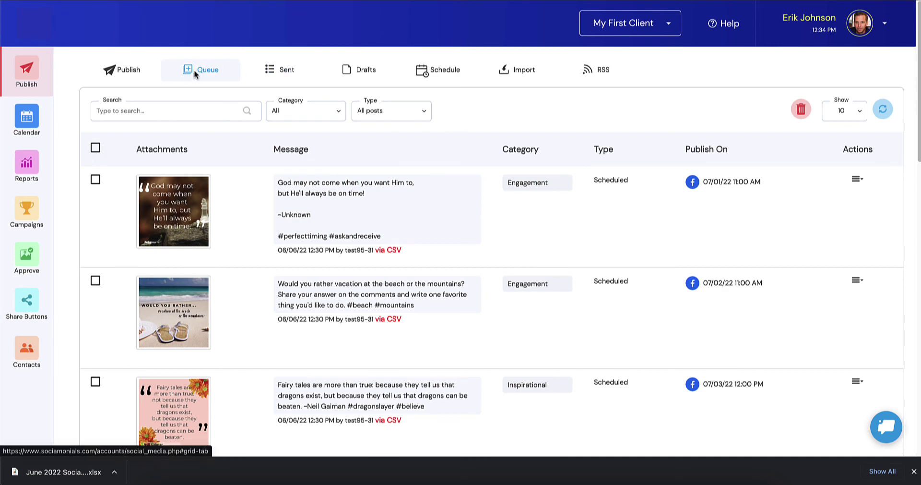
scroll(241, 191, "down", 5)
scroll(240, 192, "up", 4)
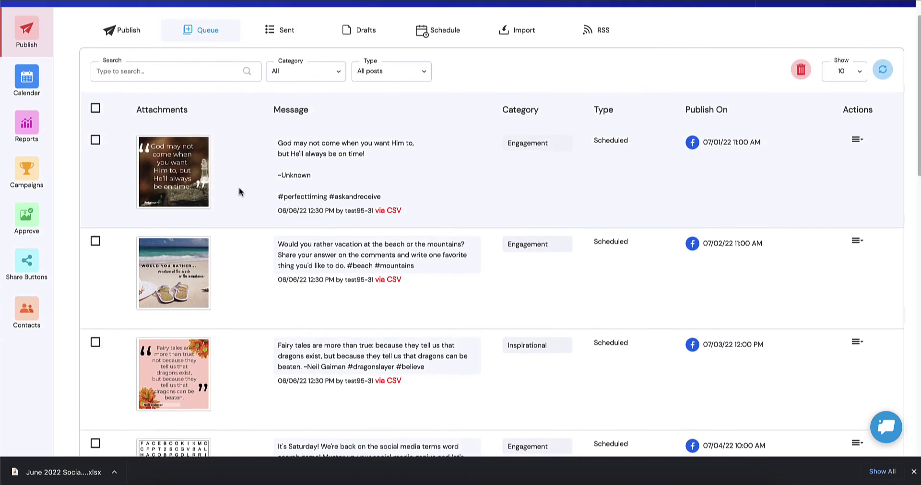
scroll(239, 187, "up", 1)
left_click(347, 191)
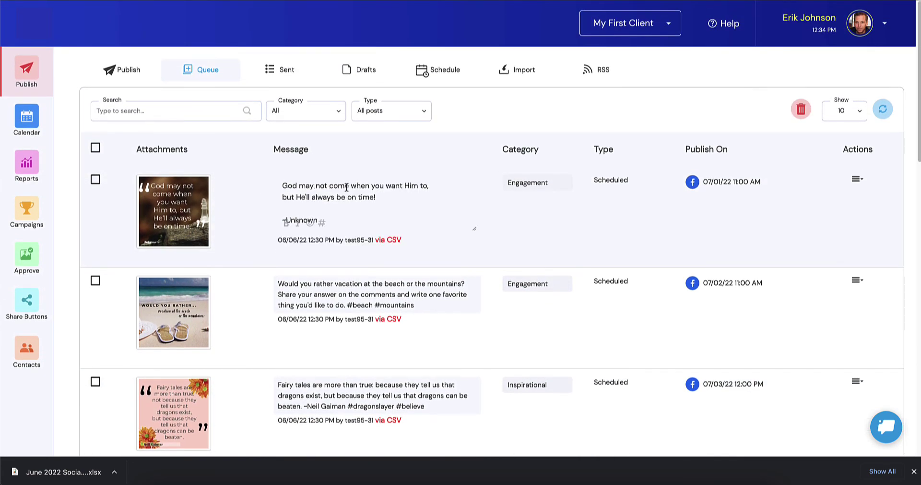
left_click(380, 196)
key("BackSpace")
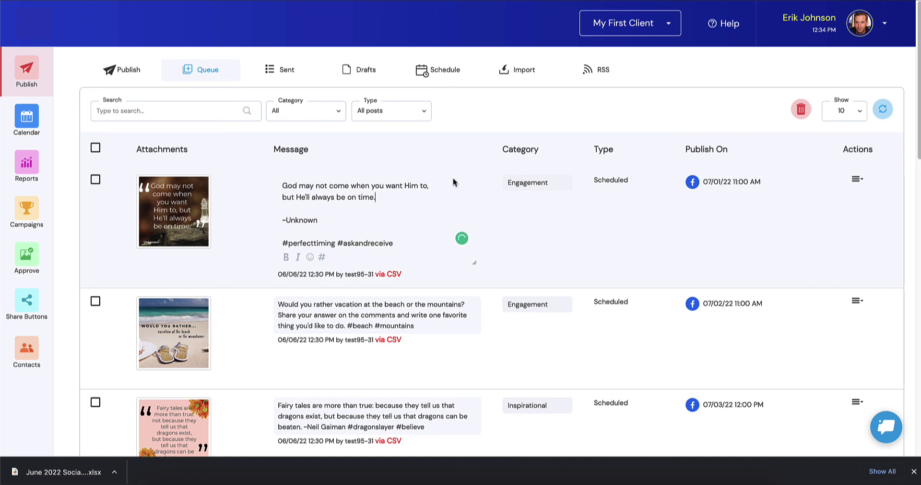
left_click(536, 184)
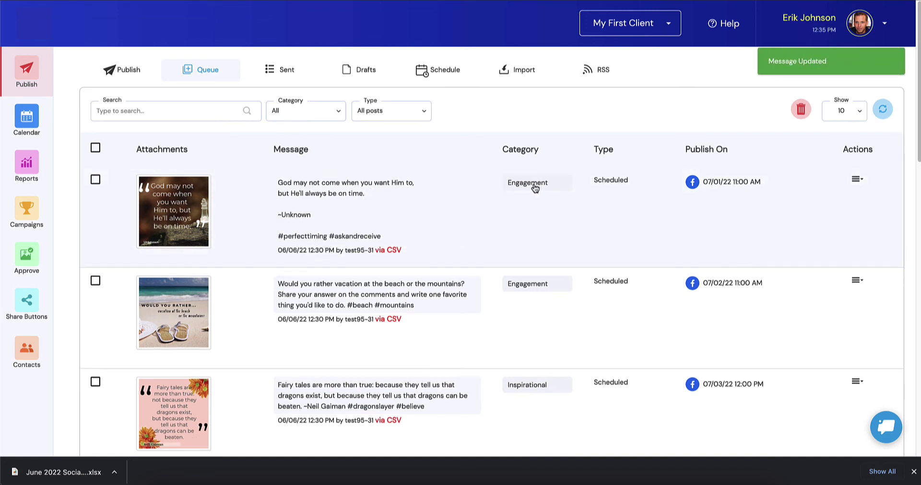
left_click(536, 184)
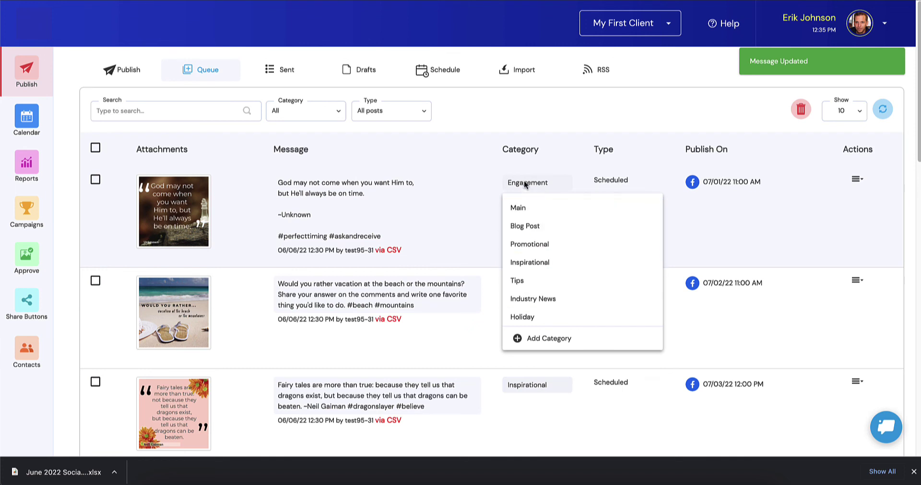
left_click(521, 113)
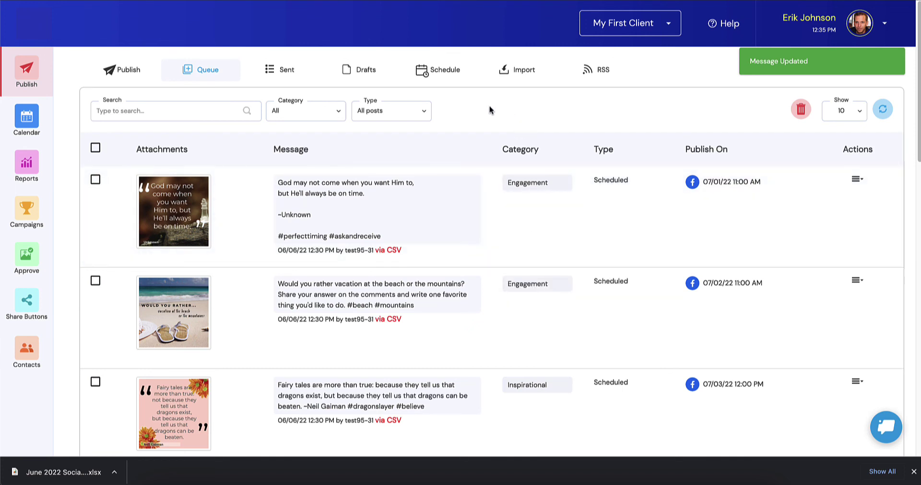